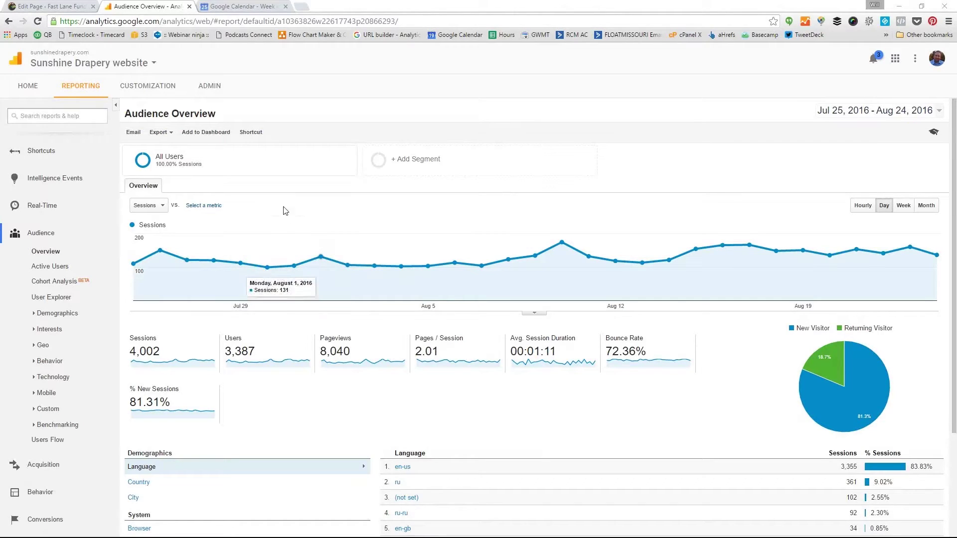
# Go to the Admin page for the Sunshine Drapery account from Audience Overview.
pyautogui.click(209, 90)
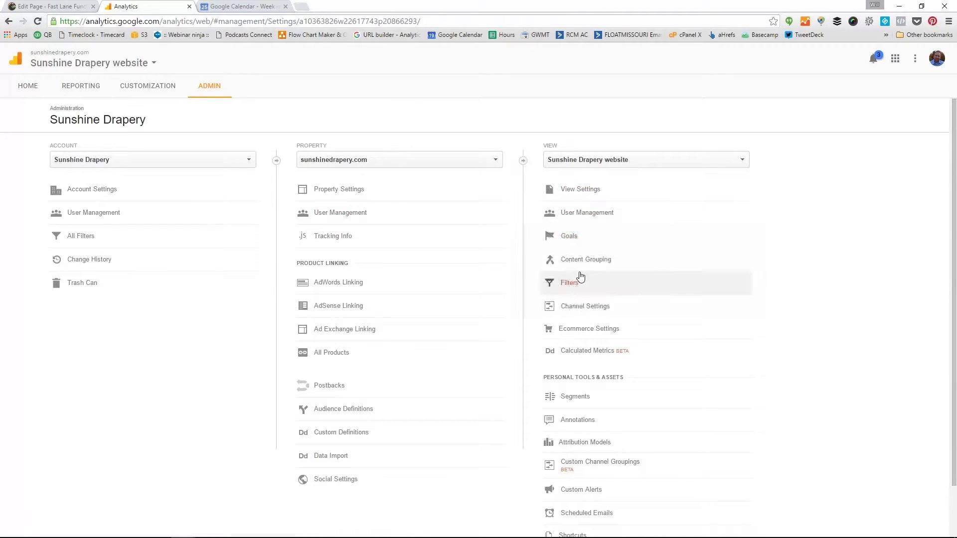
# Show the view's Goals: Newsletter Signup, Phone Call Lead and Set Appointment.
pyautogui.click(571, 237)
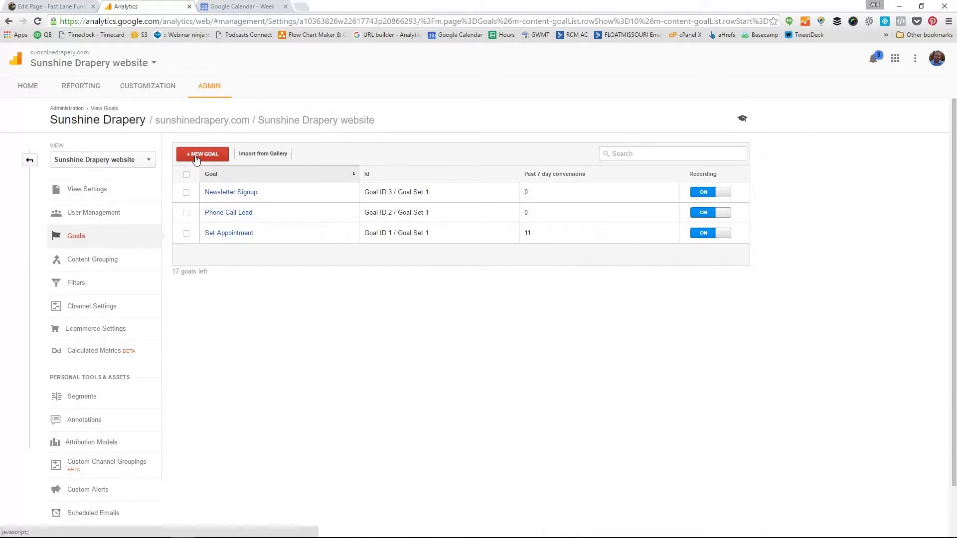
# Open the Set Appointment goal for editing and keep its goal setup as Custom.
pyautogui.click(224, 237)
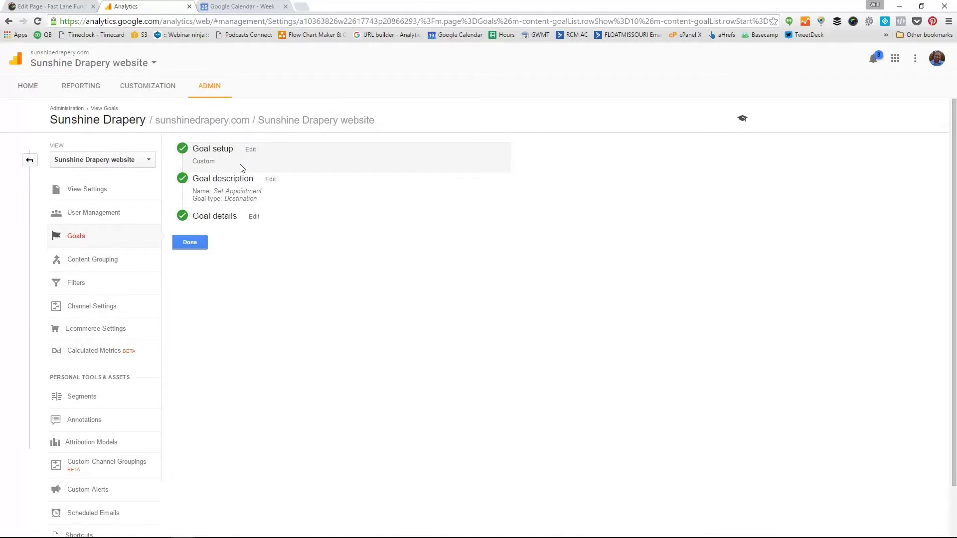
pyautogui.click(244, 167)
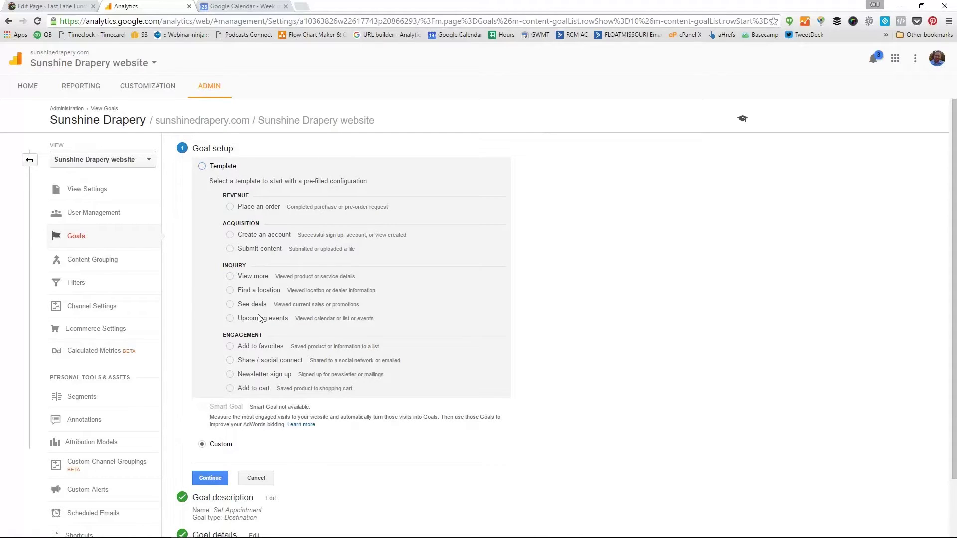
pyautogui.click(217, 479)
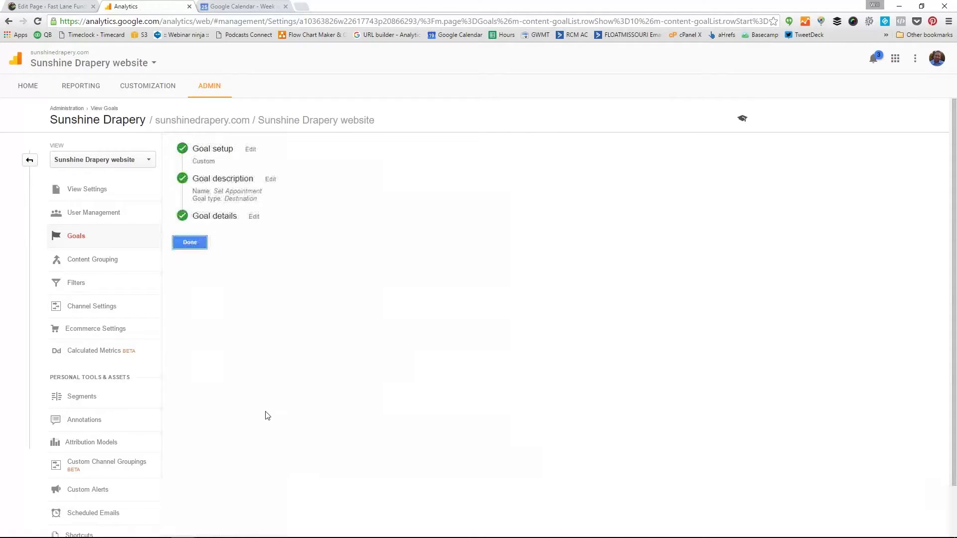
pyautogui.click(227, 187)
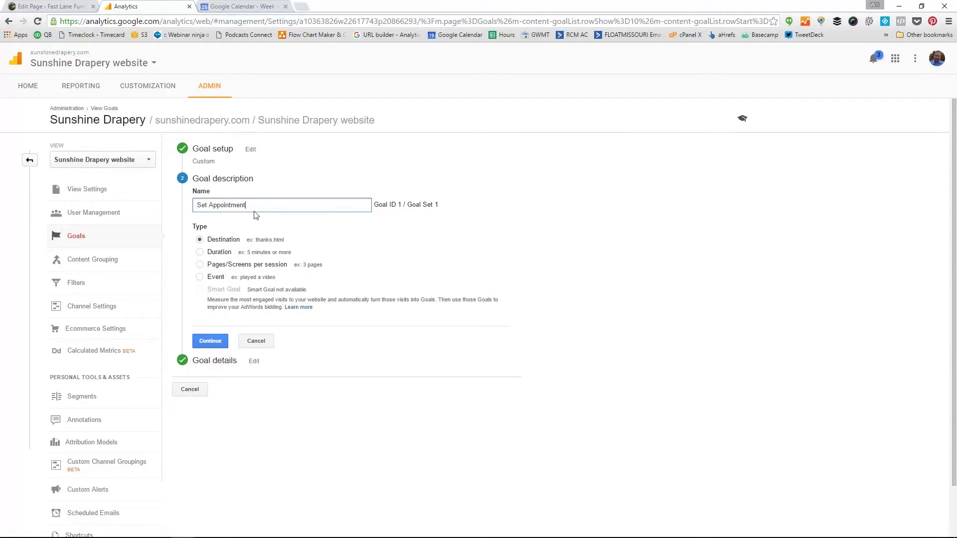
# Keep the goal name 'Set Appointment' and the Destination type, then confirm the description.
pyautogui.moveTo(253, 206); pyautogui.dragTo(194, 206)
pyautogui.click(219, 206)
pyautogui.click(199, 240)
pyautogui.click(209, 340)
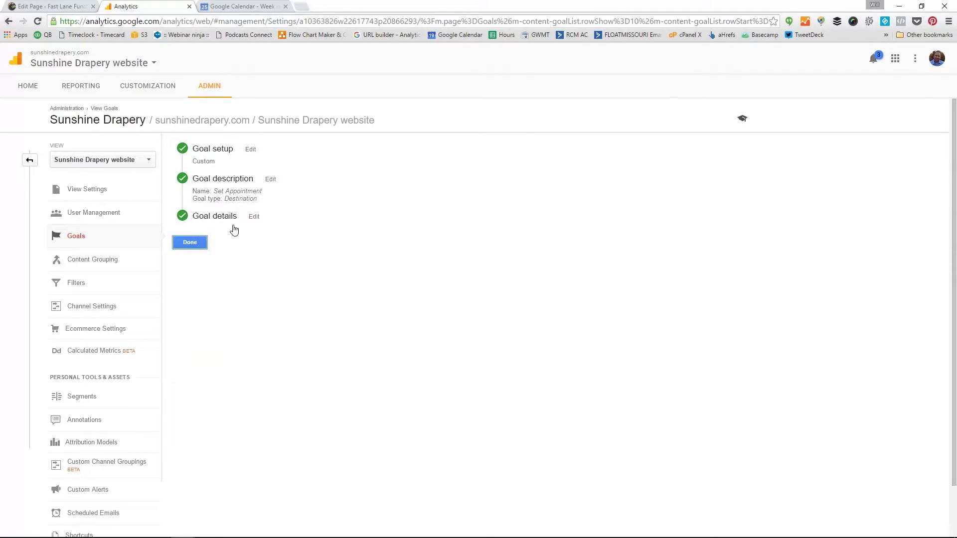
# In goal details, keep the destination matched Equals to /contact/appointment-set/.
pyautogui.click(222, 216)
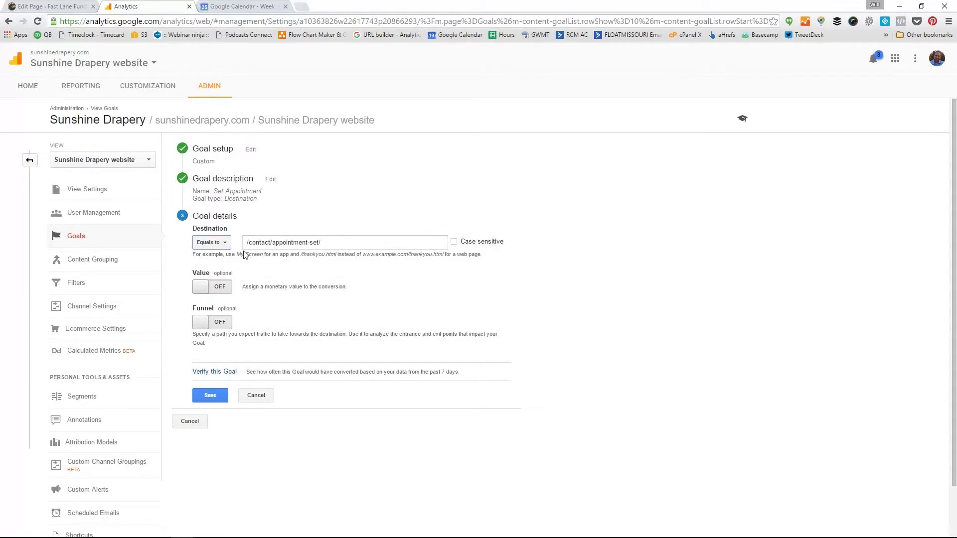
pyautogui.click(224, 245)
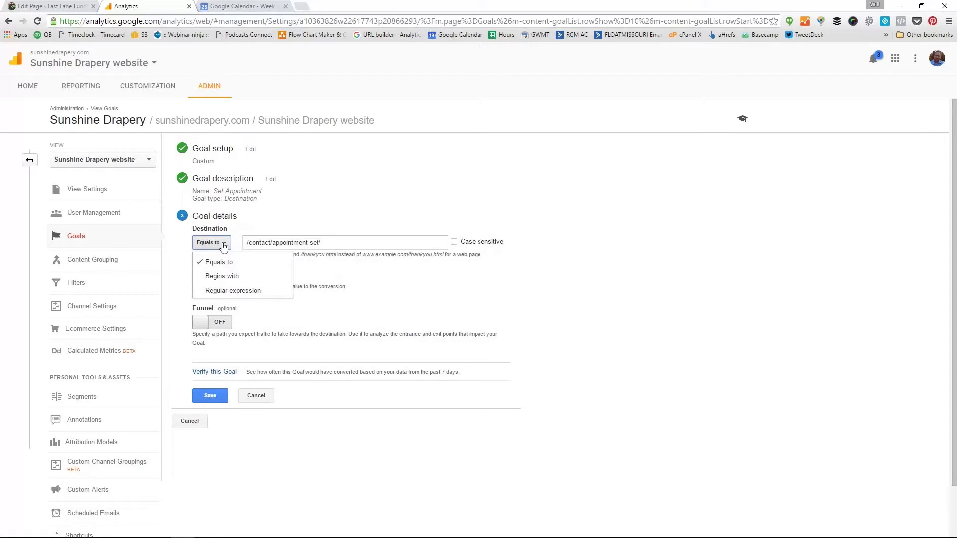
pyautogui.click(224, 246)
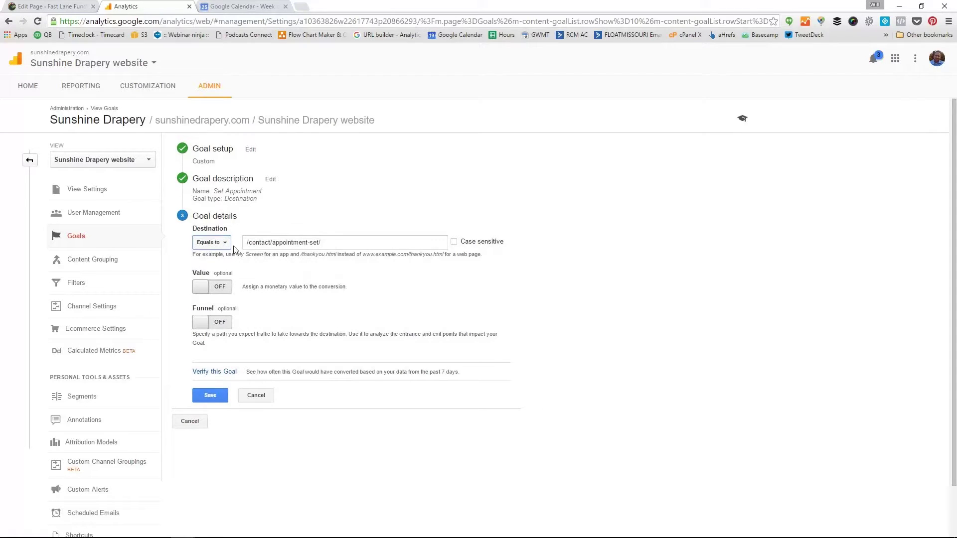
pyautogui.moveTo(325, 243); pyautogui.dragTo(214, 242)
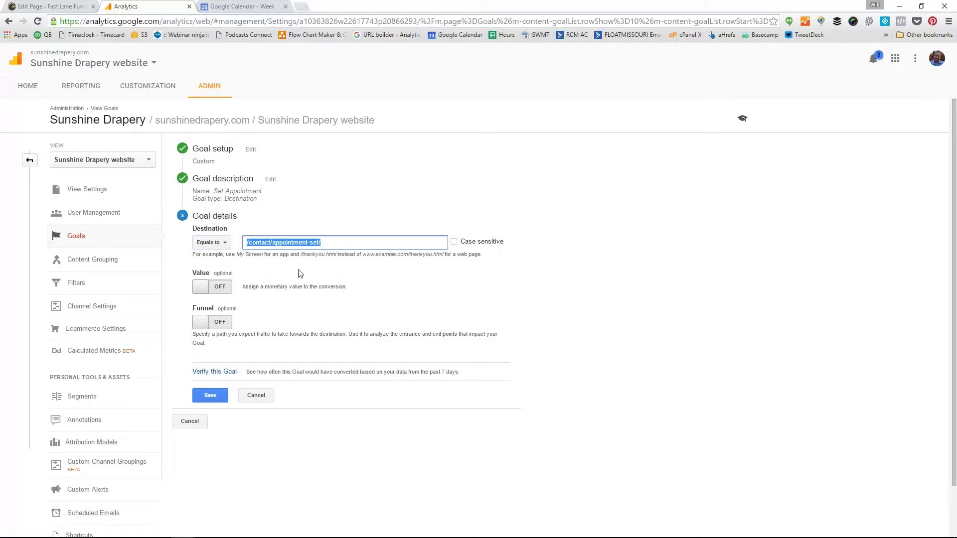
pyautogui.click(294, 243)
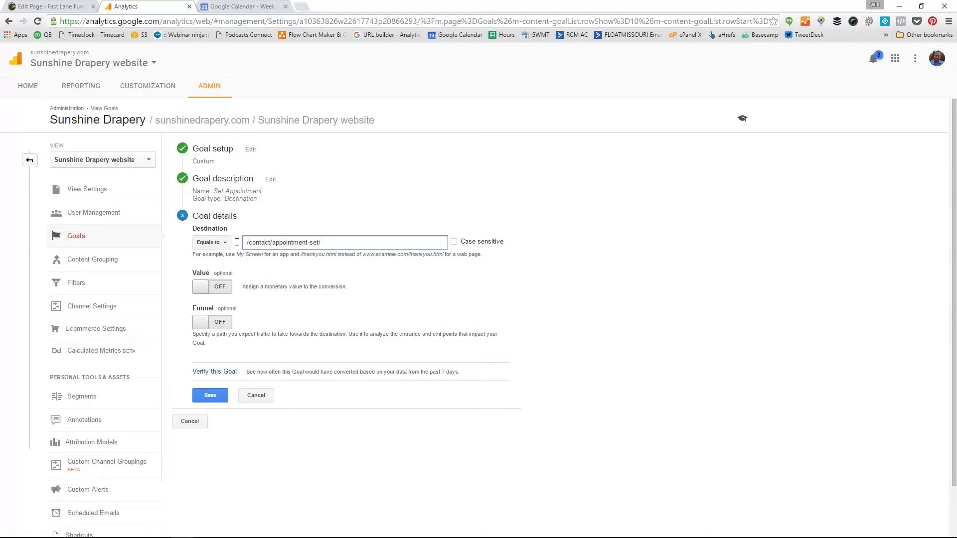
pyautogui.hotkey('ctrl', 'a')
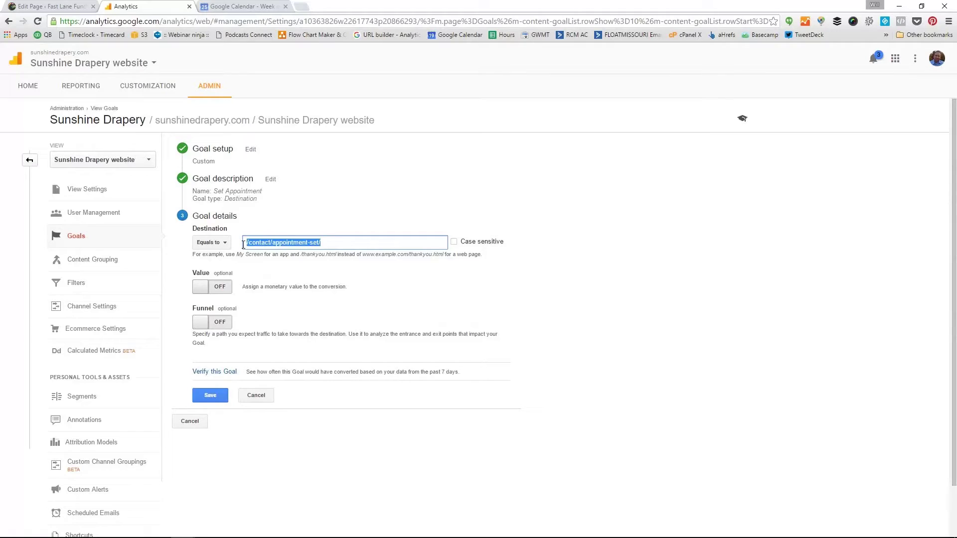
pyautogui.click(244, 245)
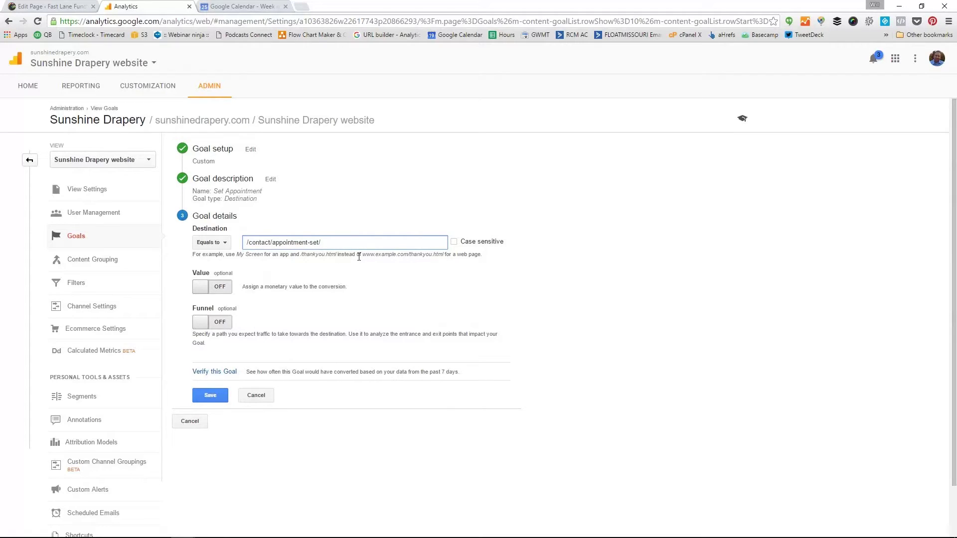
pyautogui.click(212, 294)
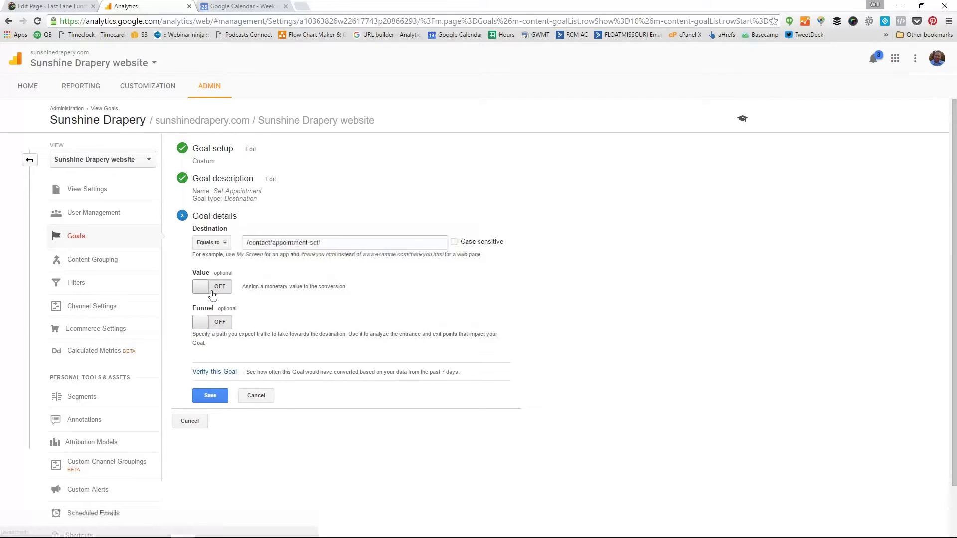
pyautogui.click(283, 289)
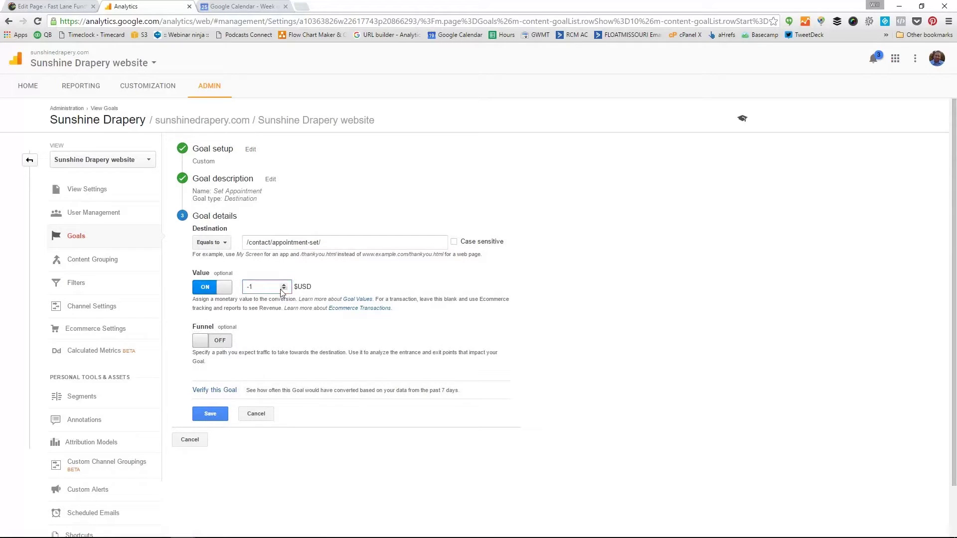
pyautogui.click(283, 285)
pyautogui.moveTo(258, 284); pyautogui.dragTo(241, 286)
pyautogui.click(215, 343)
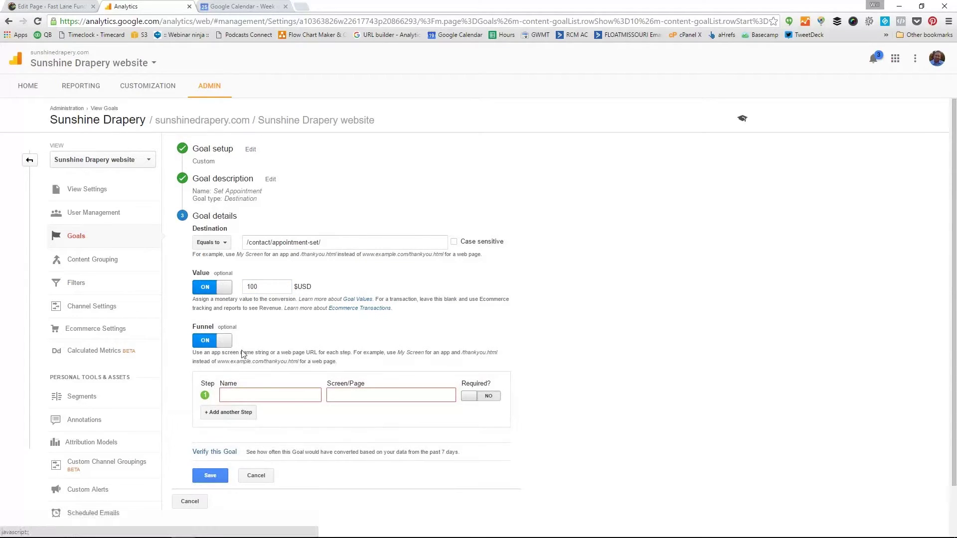
pyautogui.click(249, 394)
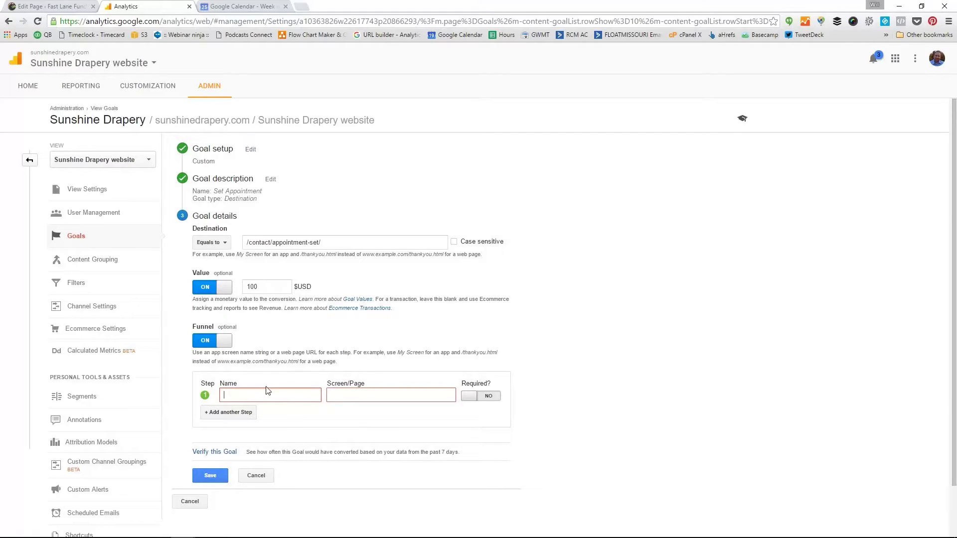
pyautogui.click(209, 344)
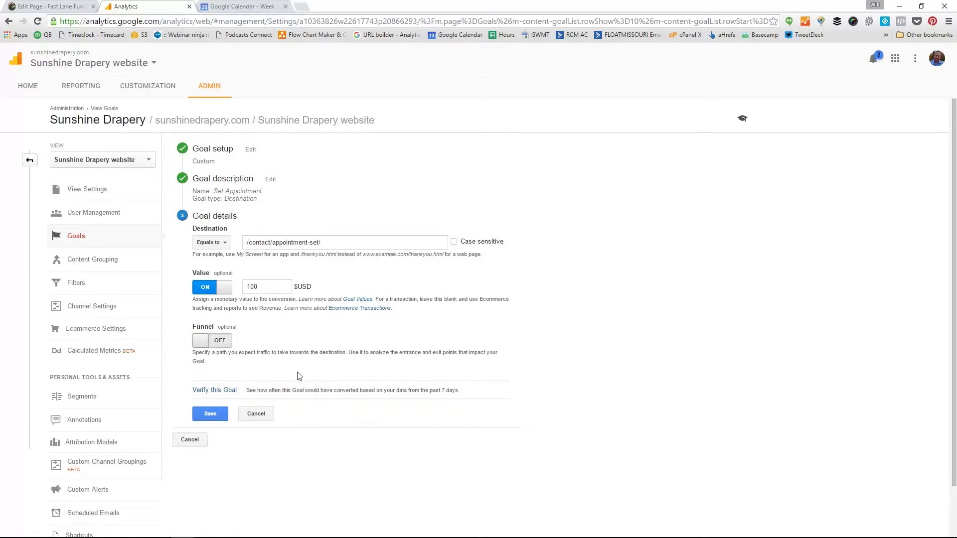
pyautogui.click(209, 289)
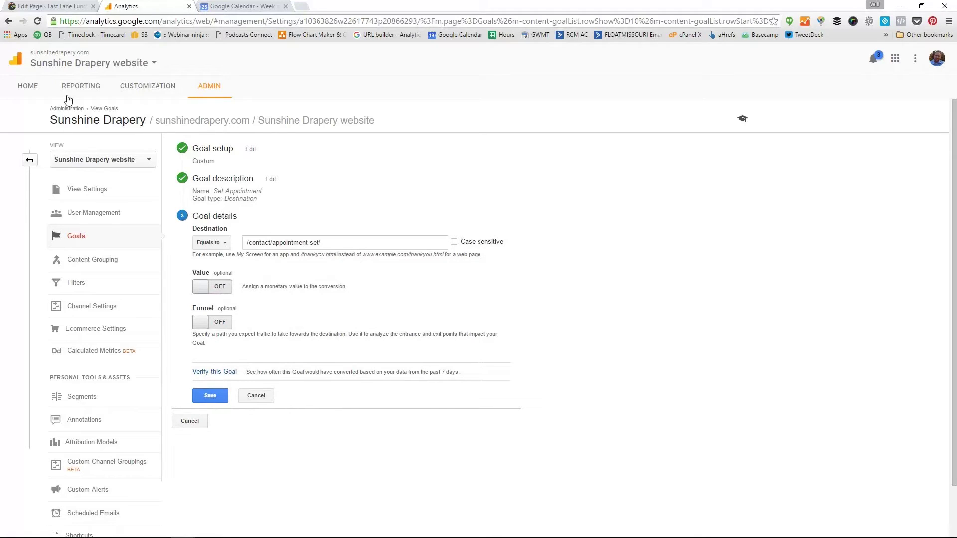
# Return to Reporting and expand Conversions in the sidebar to reveal Goals.
pyautogui.click(81, 88)
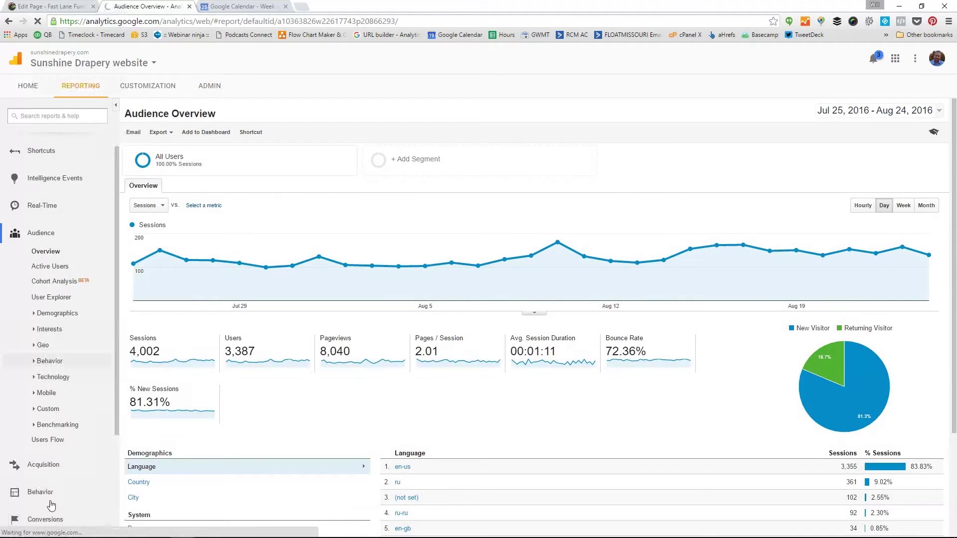
pyautogui.click(45, 519)
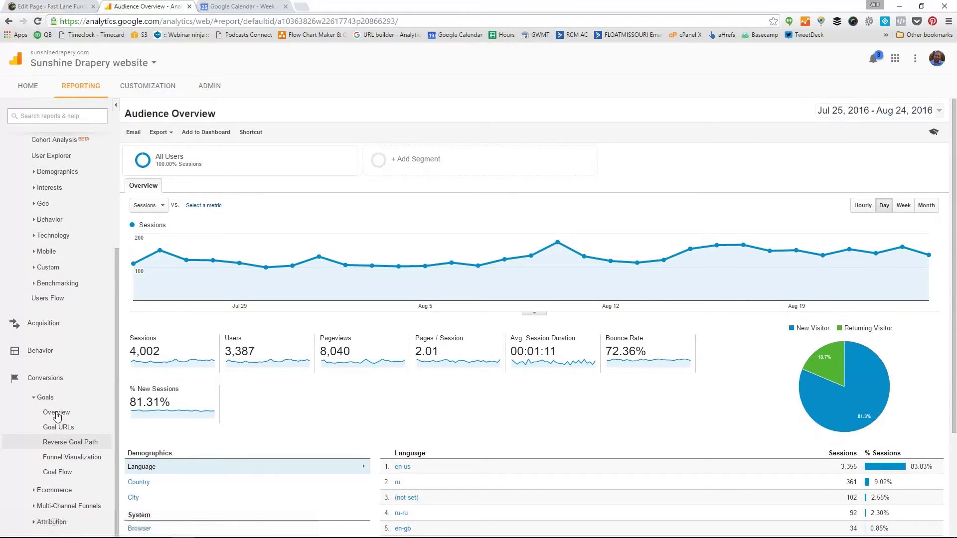
# Open Goals Overview and drill into the 29 /contact/appointment-set/ completions.
pyautogui.click(57, 413)
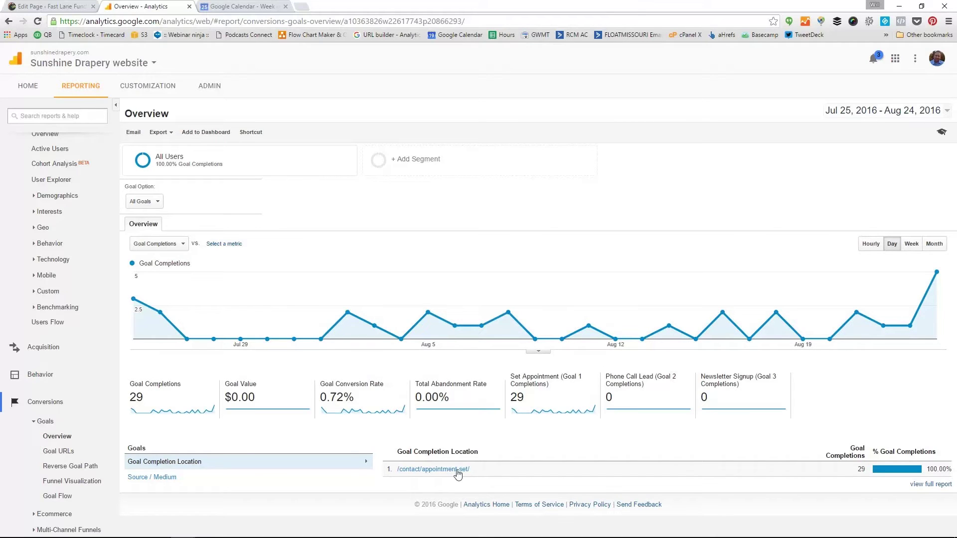
pyautogui.click(860, 471)
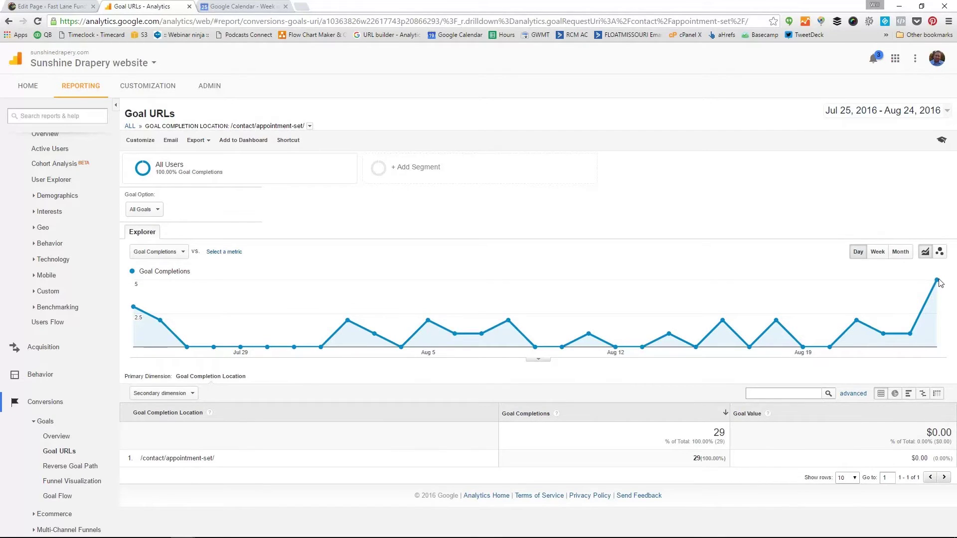
# Open the date range settings on the /contact/appointment-set/ Goal URLs chart.
pyautogui.moveTo(936, 283)
pyautogui.click(853, 110)
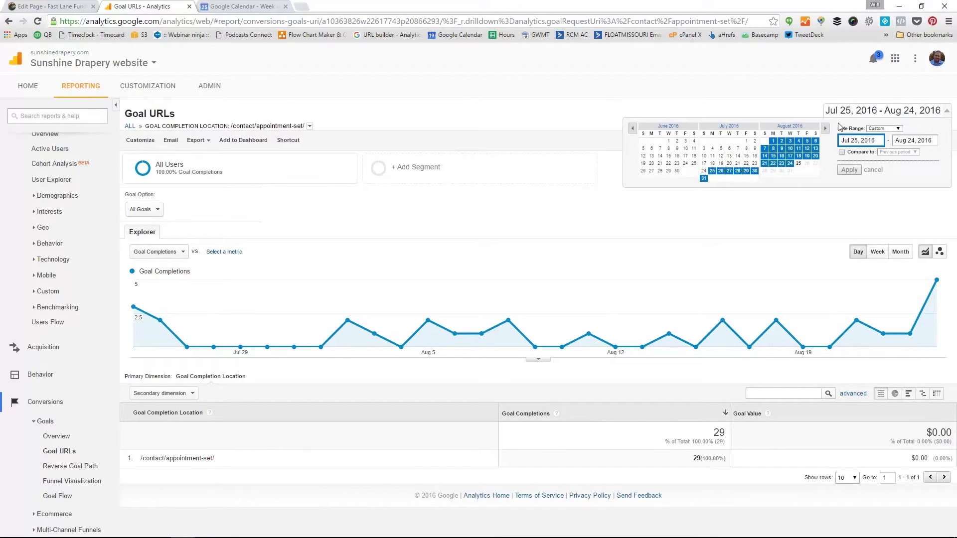
# Limit the report's date range to Aug 24, 2016 only.
pyautogui.click(791, 165)
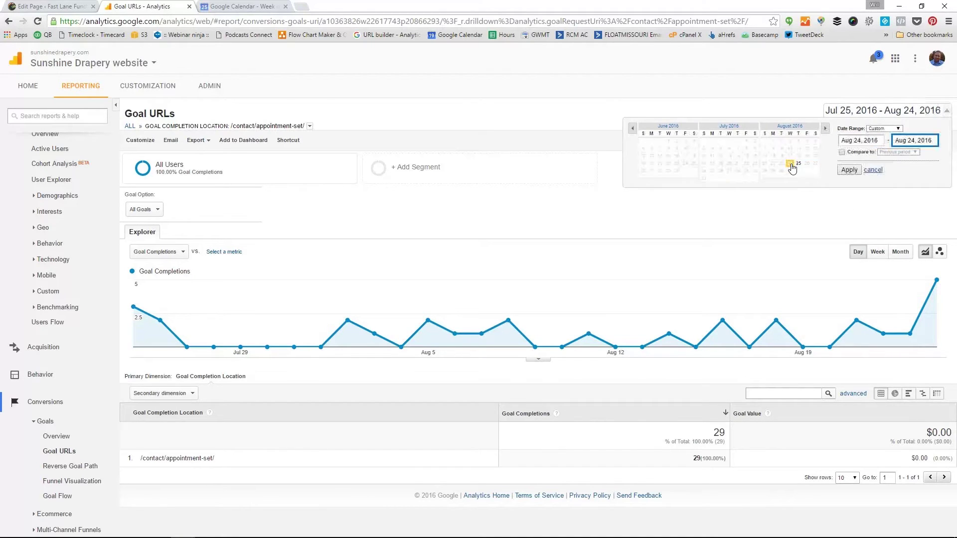
pyautogui.click(791, 164)
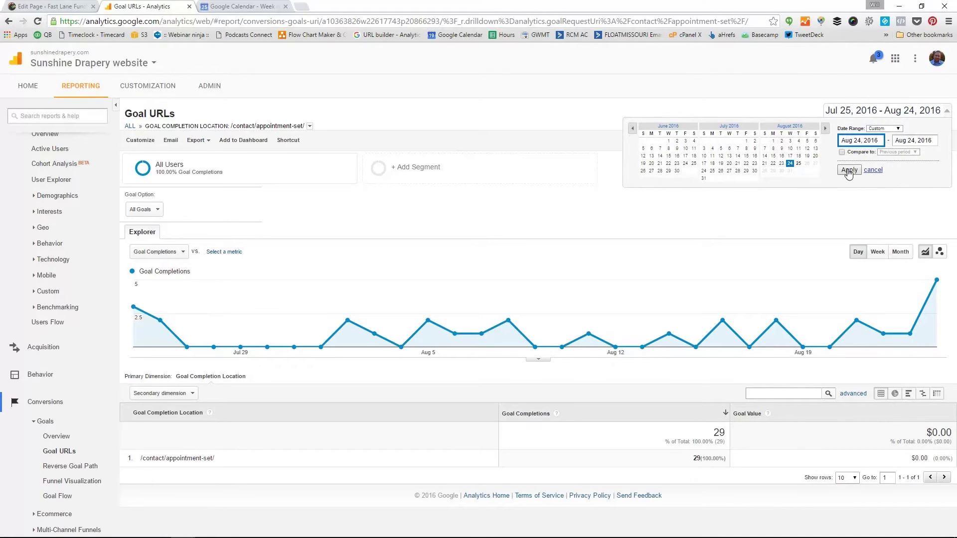
pyautogui.click(847, 170)
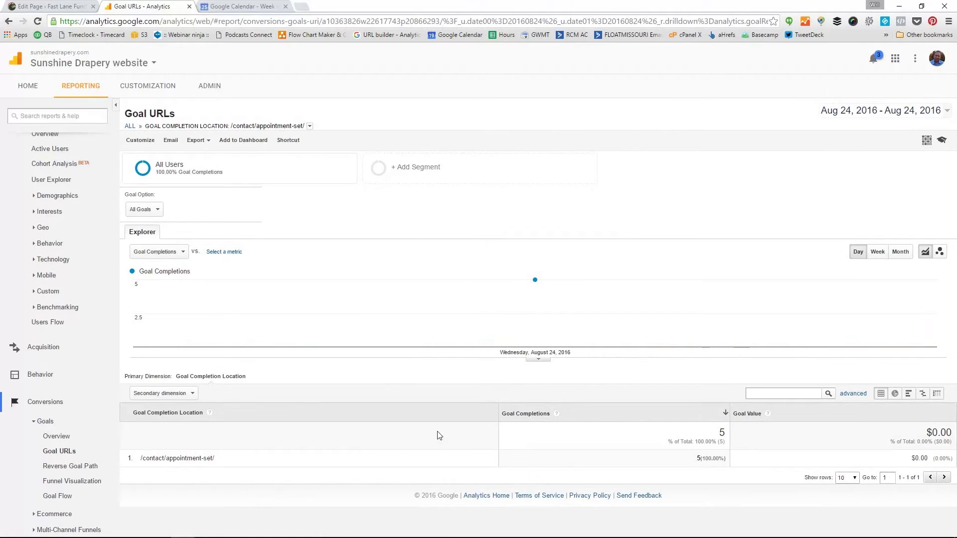
pyautogui.click(163, 397)
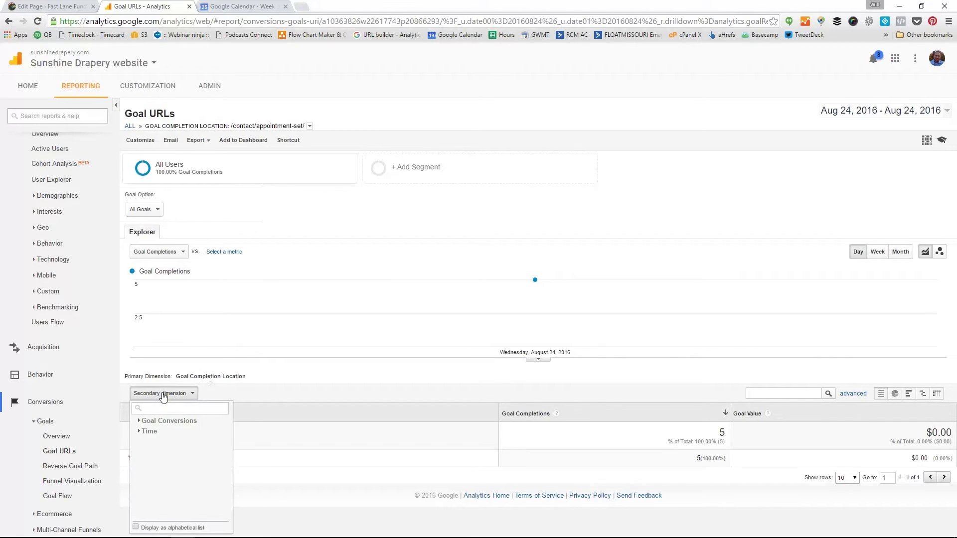
pyautogui.write('l')
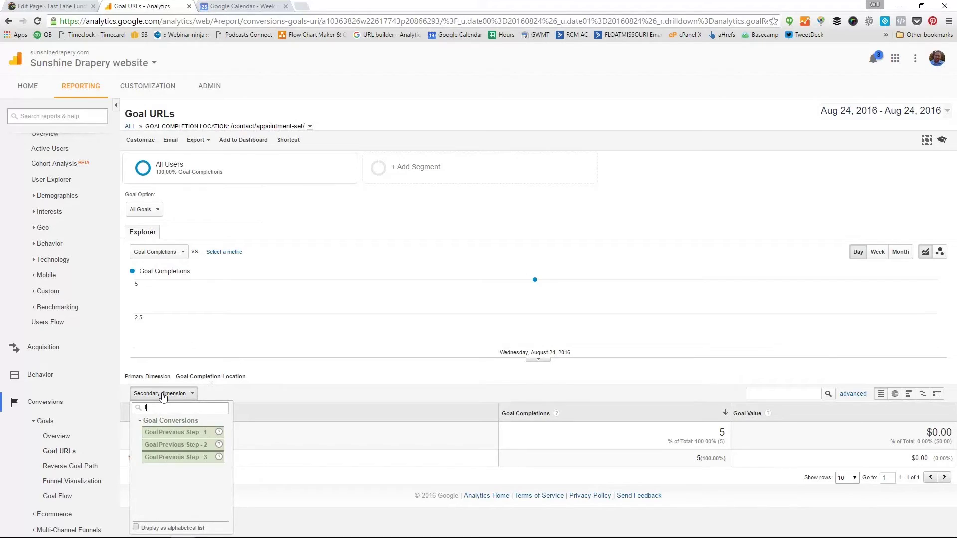
pyautogui.press('BackSpace')
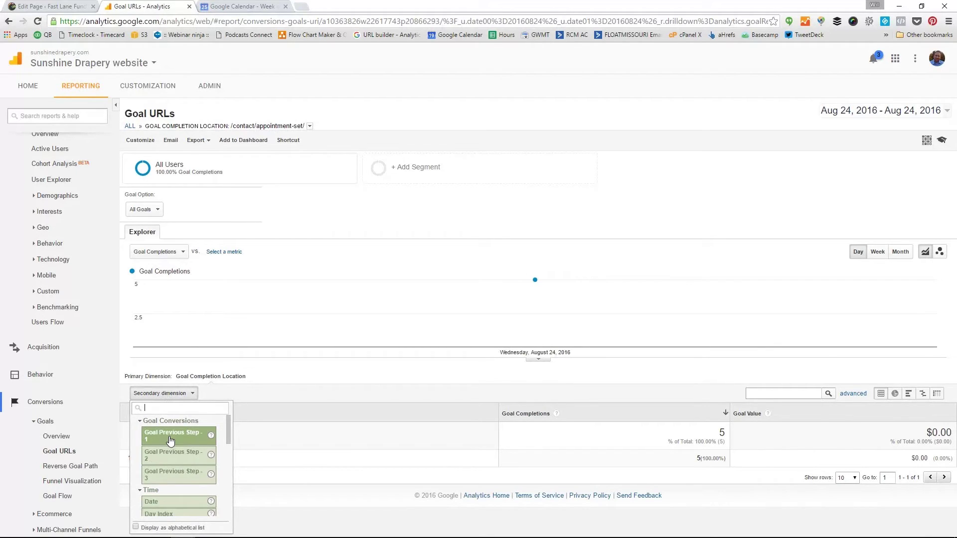
pyautogui.click(411, 391)
pyautogui.moveTo(602, 293)
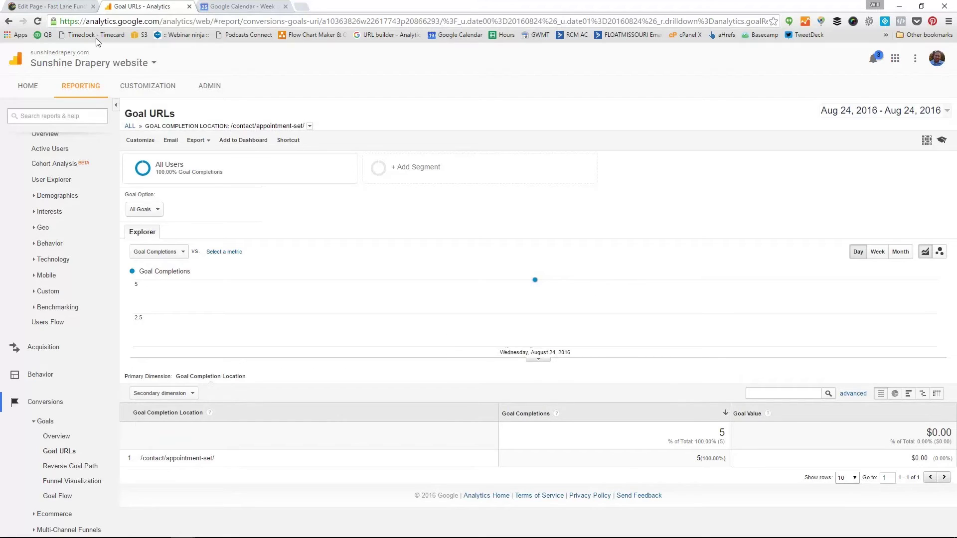
pyautogui.hotkey('alt', 'Left')
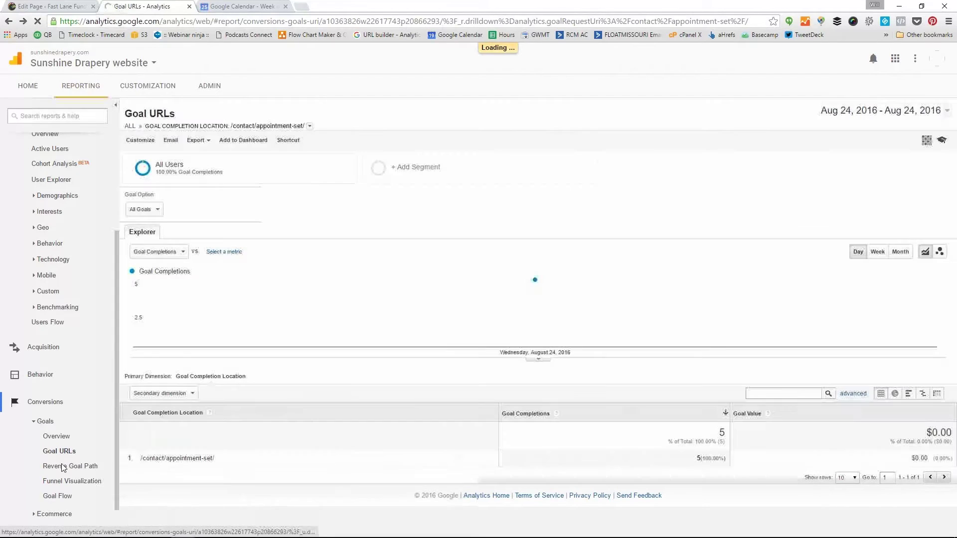
# View the Reverse Goal Path report, then return to the Aug 24 Goals Overview.
pyautogui.click(61, 465)
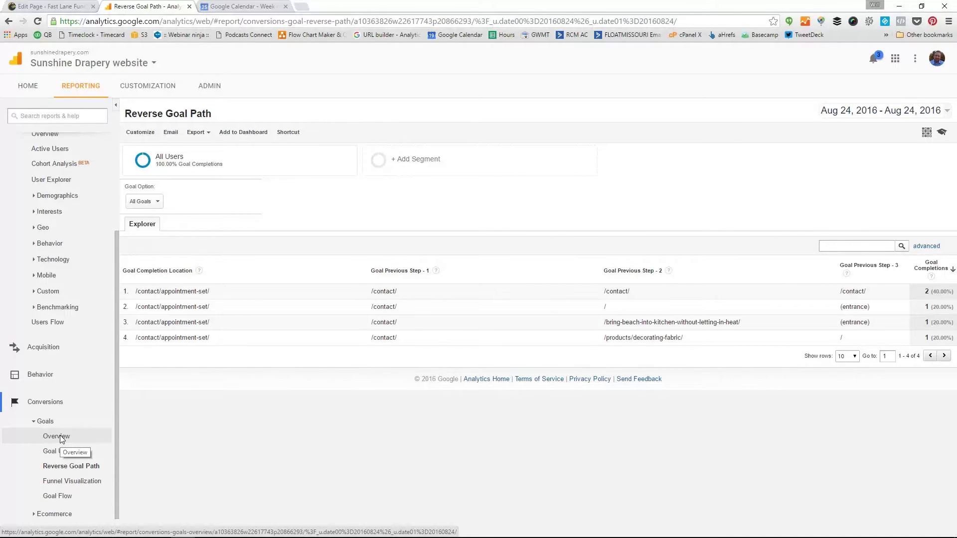
pyautogui.click(59, 437)
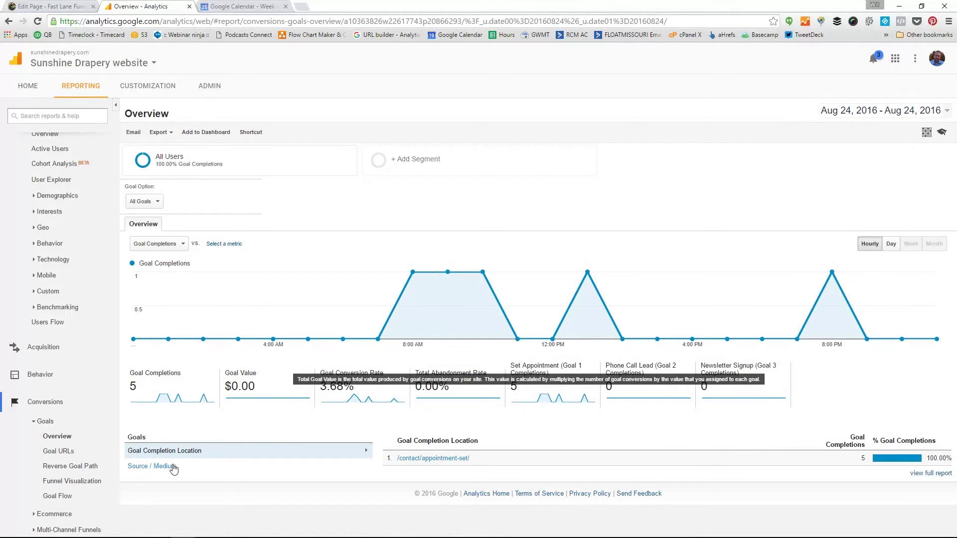
# Break Aug 24 goal completions down by Source / Medium: (direct)/(none) 2; bing/ppc, facebook/cpc, yahoo/organic 1 each.
pyautogui.click(147, 467)
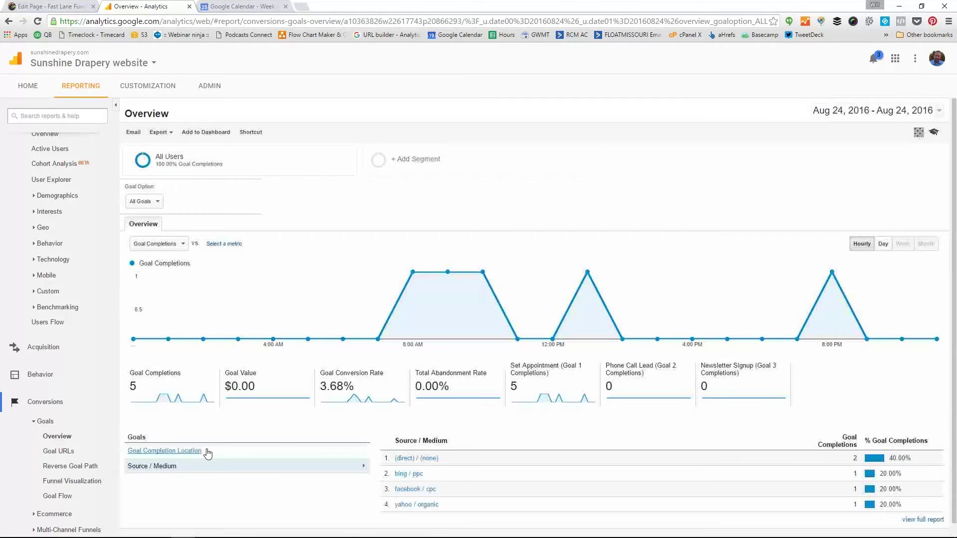
pyautogui.scroll(-1, 431, 454)
pyautogui.scroll(-1, 432, 453)
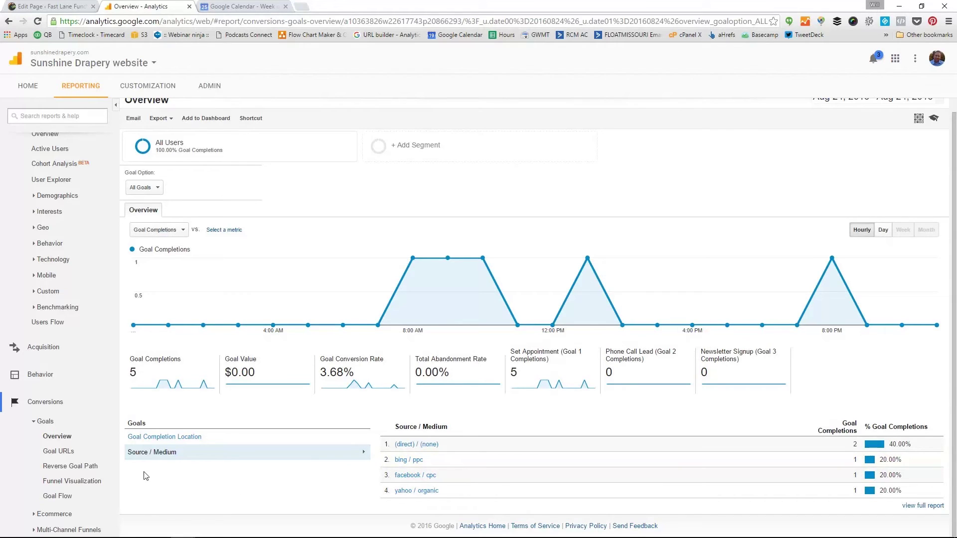
# Open the Aug 24 Reverse Goal Path report and point out row 3's step 2 page path.
pyautogui.click(69, 469)
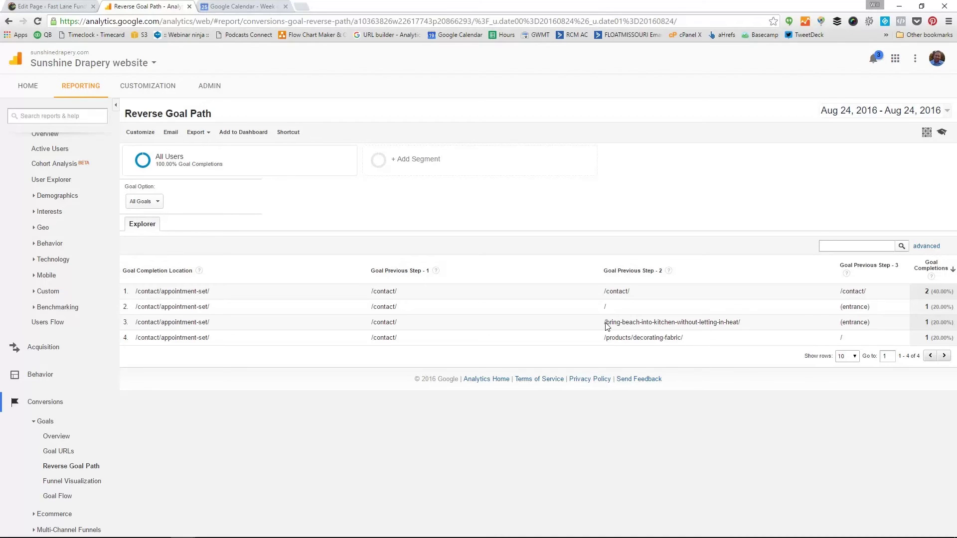
pyautogui.moveTo(612, 322); pyautogui.dragTo(734, 325)
pyautogui.click(693, 324)
# Point out row 4's decorating-fabric products path and its step 3 page.
pyautogui.doubleClick(623, 338)
pyautogui.moveTo(641, 339); pyautogui.dragTo(681, 338)
pyautogui.click(611, 338)
pyautogui.moveTo(839, 337); pyautogui.dragTo(850, 342)
pyautogui.click(706, 338)
pyautogui.click(852, 112)
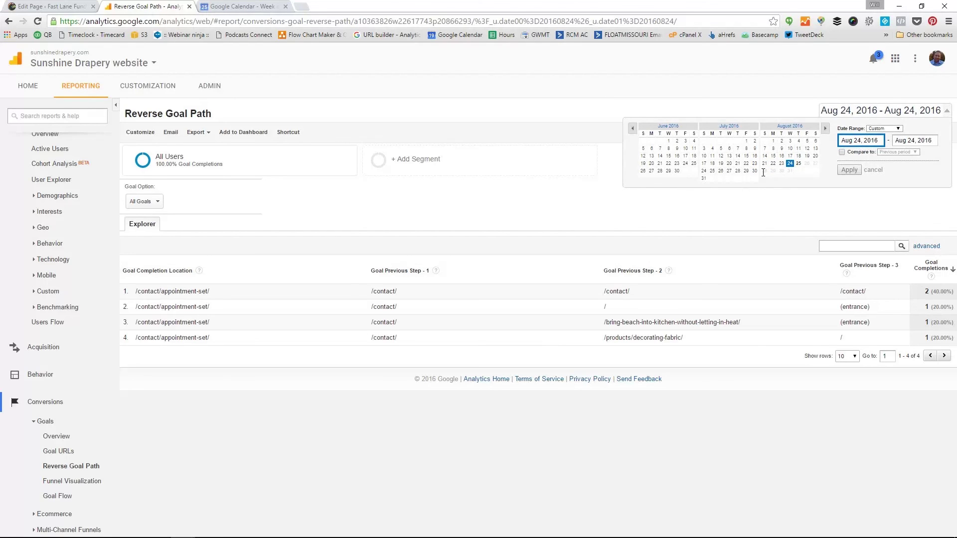
# Apply the Jul 25 – Aug 24, 2016 date range, listing 21 paths, and point out row 1's (entrance).
pyautogui.click(712, 171)
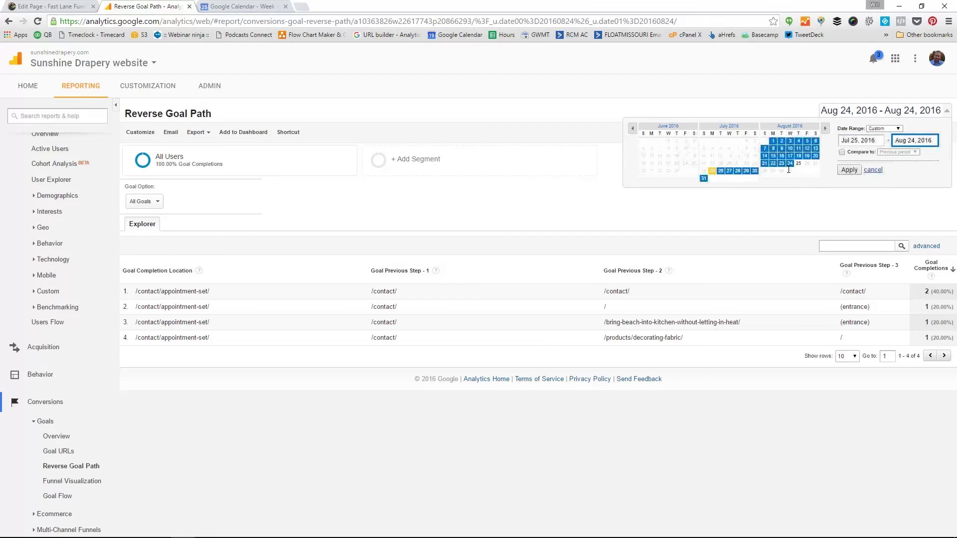
pyautogui.click(849, 170)
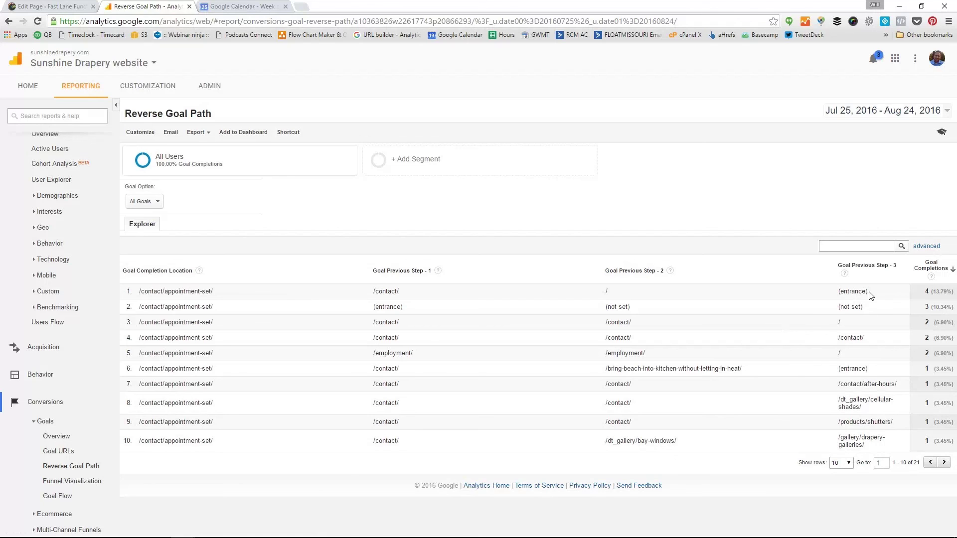
pyautogui.moveTo(869, 292); pyautogui.dragTo(838, 292)
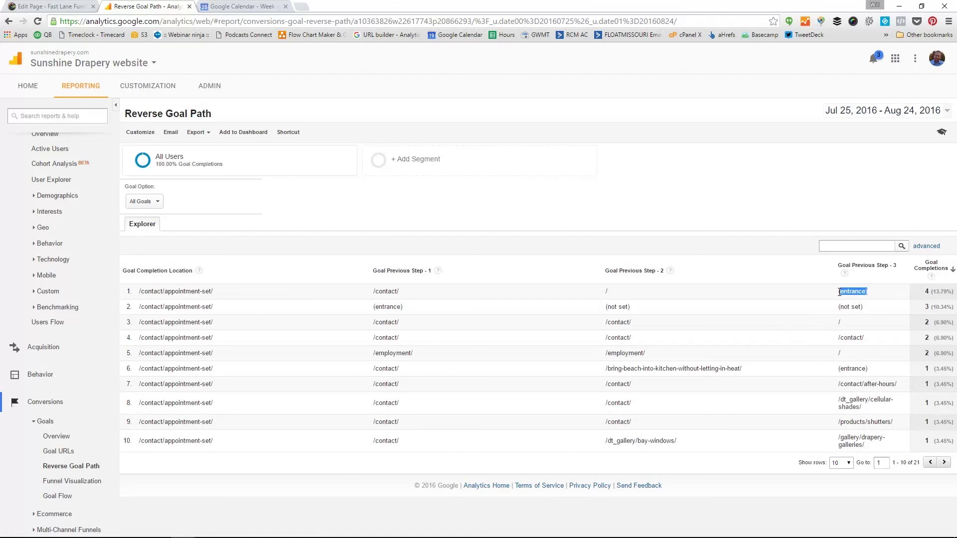
pyautogui.click(608, 292)
pyautogui.moveTo(646, 354); pyautogui.dragTo(604, 353)
pyautogui.doubleClick(627, 441)
pyautogui.moveTo(645, 441); pyautogui.dragTo(663, 441)
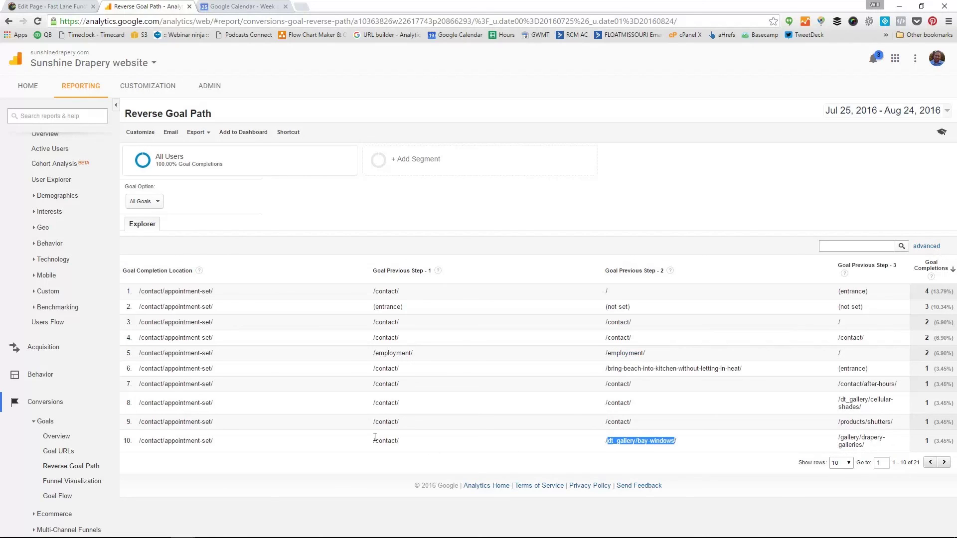